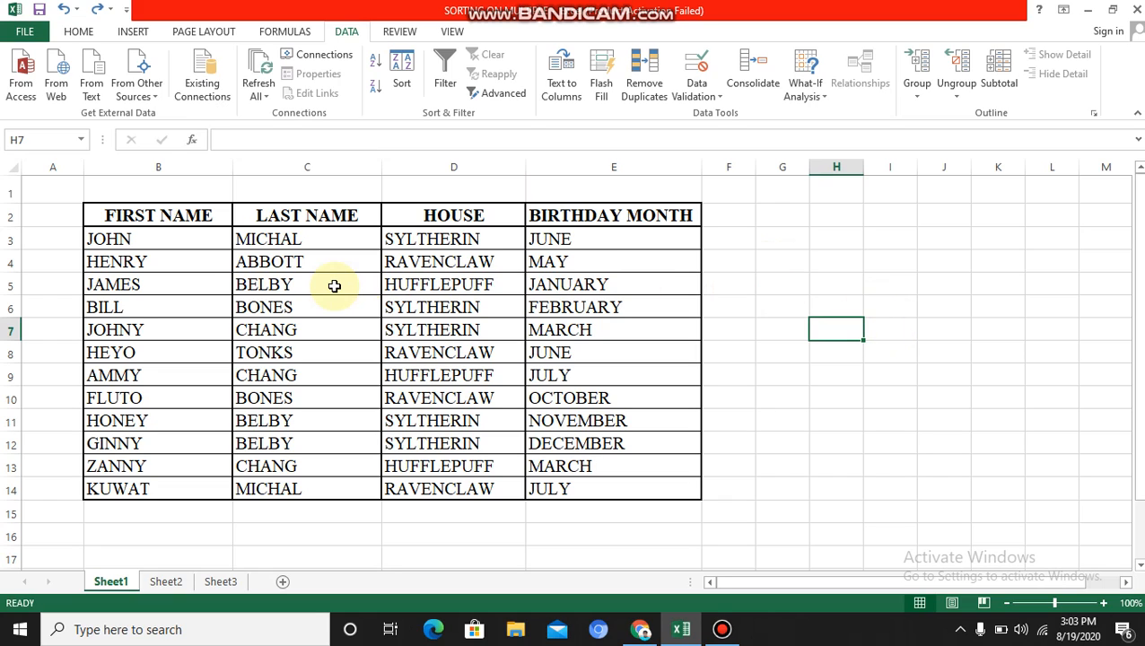
Step: Sort the table B2:E14 by BIRTHDAY MONTH using the January, February, March custom list order
{"action": "left_click", "coordinate": [146, 218]}
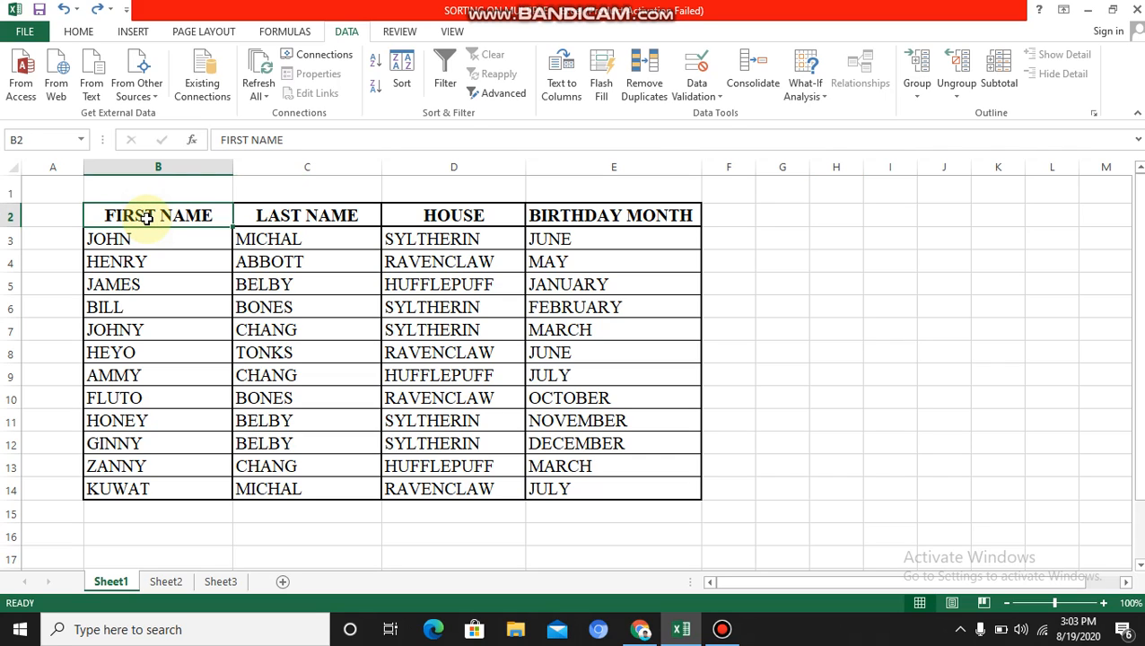
{"action": "left_click_drag", "start_coordinate": [148, 217], "coordinate": [571, 487]}
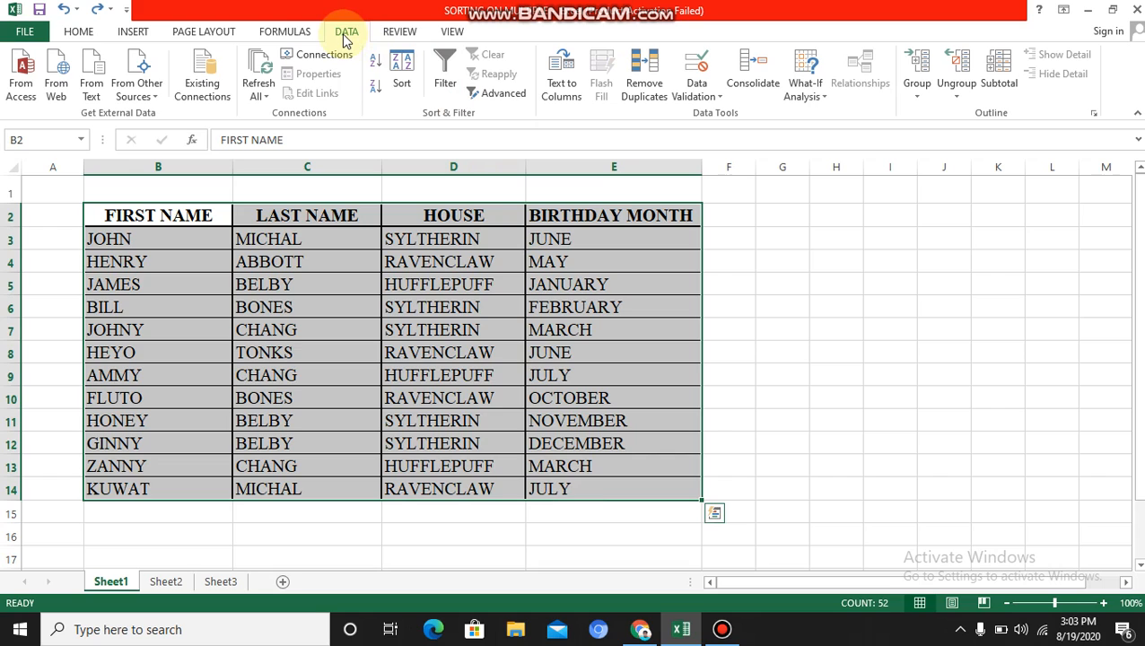
{"action": "left_click", "coordinate": [401, 78]}
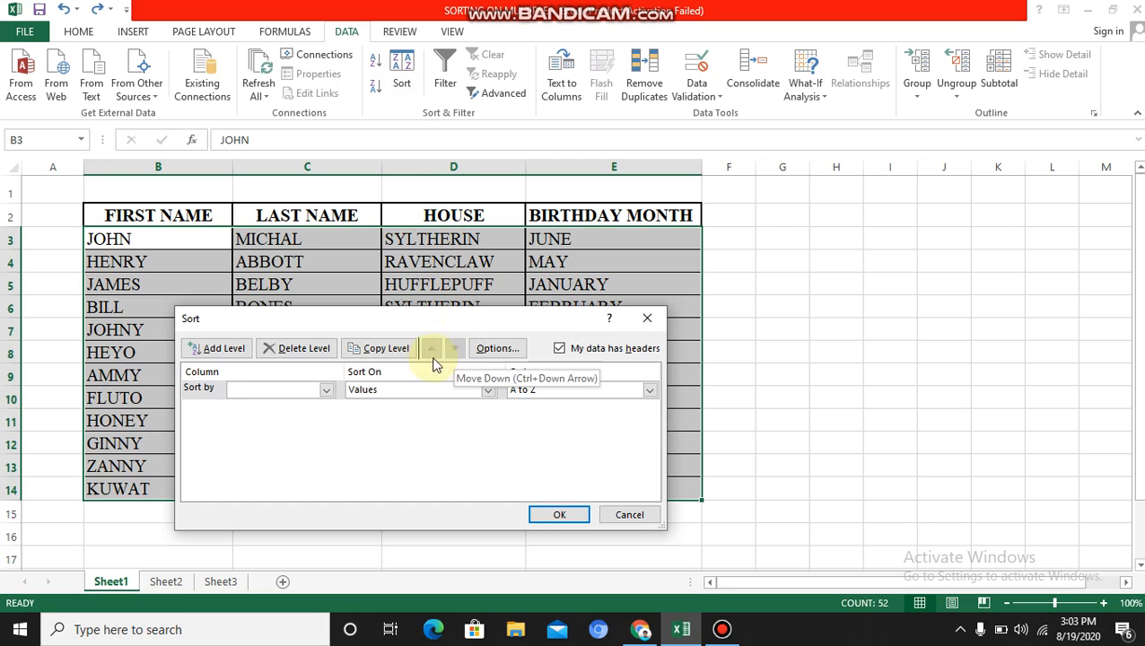
{"action": "left_click", "coordinate": [326, 391]}
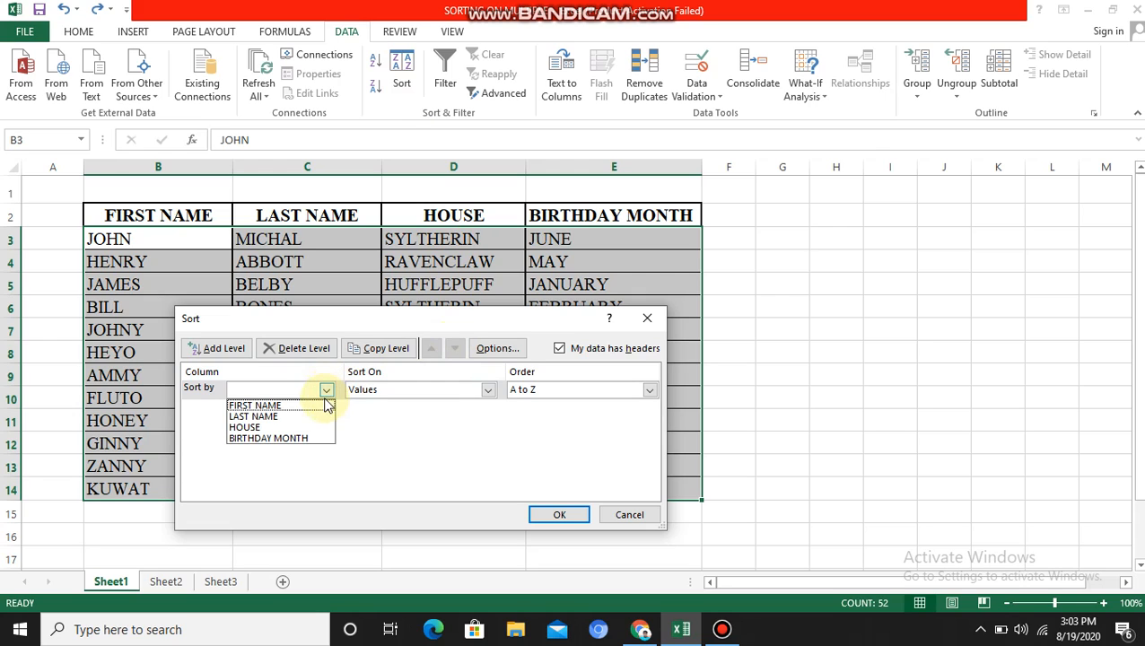
{"action": "left_click", "coordinate": [287, 438]}
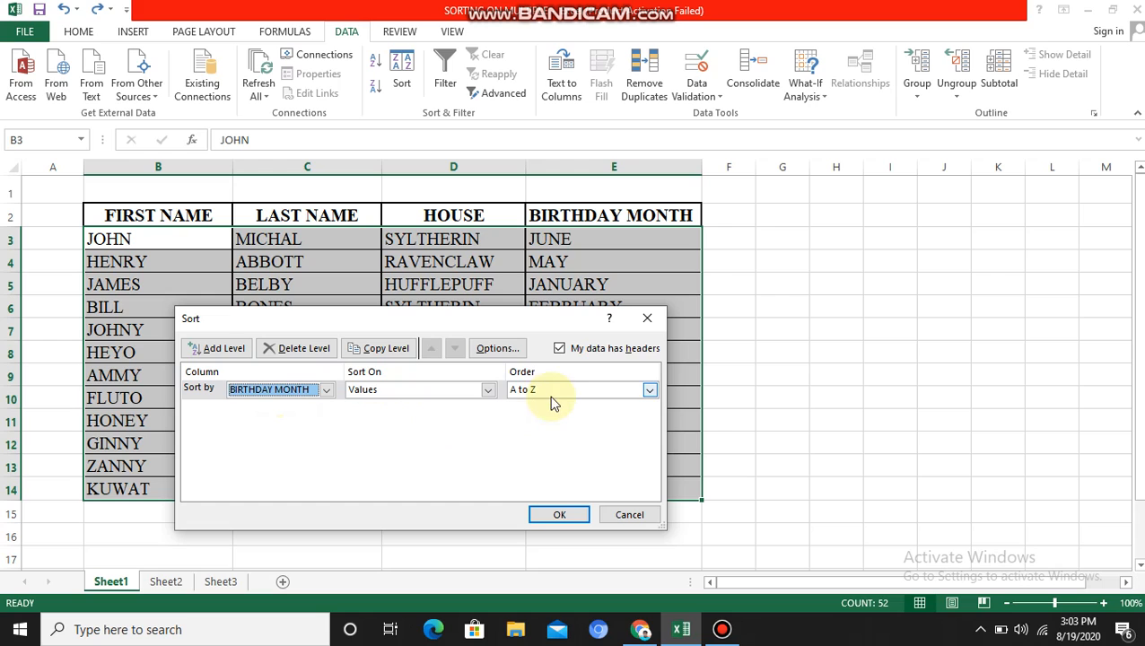
{"action": "left_click", "coordinate": [648, 392]}
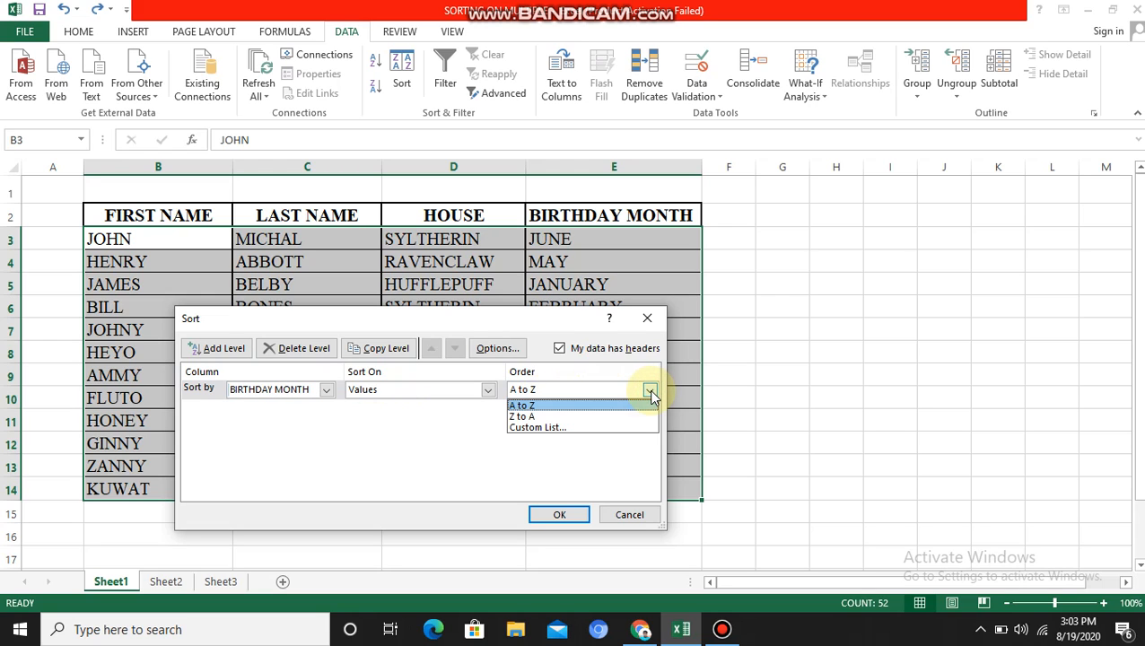
{"action": "left_click", "coordinate": [565, 428]}
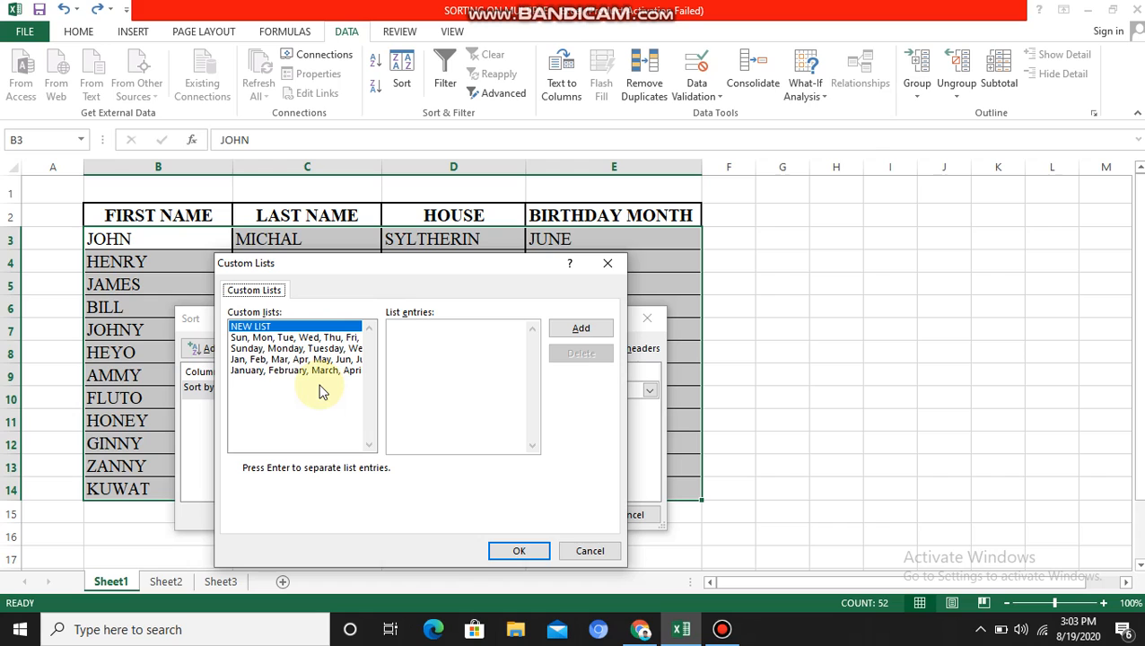
{"action": "left_click", "coordinate": [271, 371]}
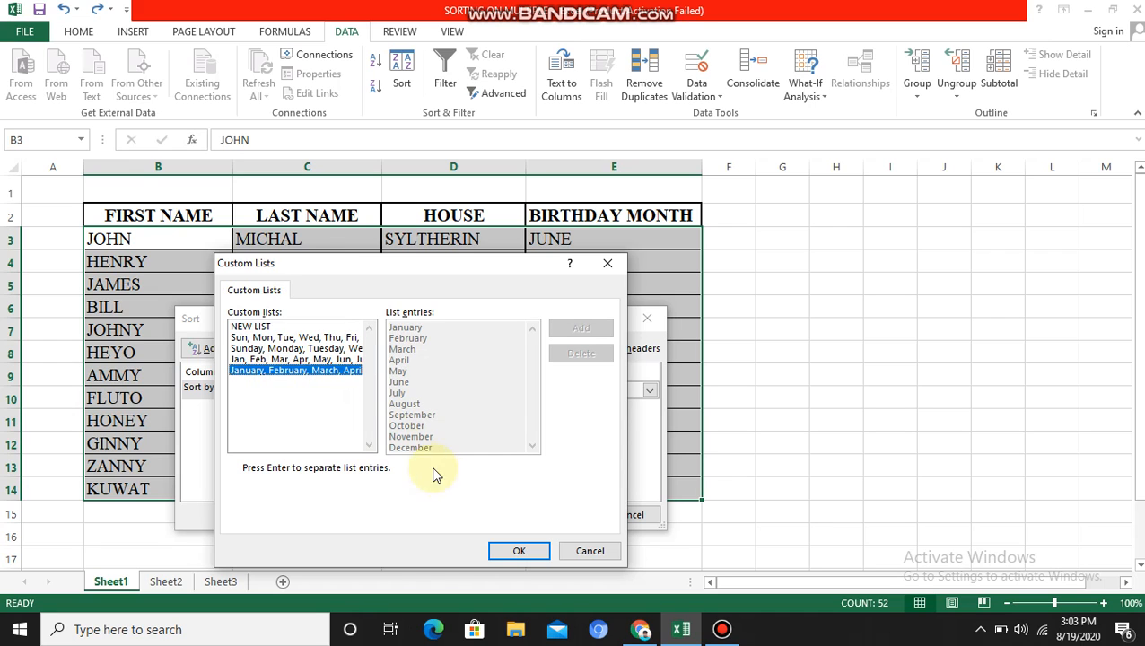
{"action": "left_click", "coordinate": [505, 551]}
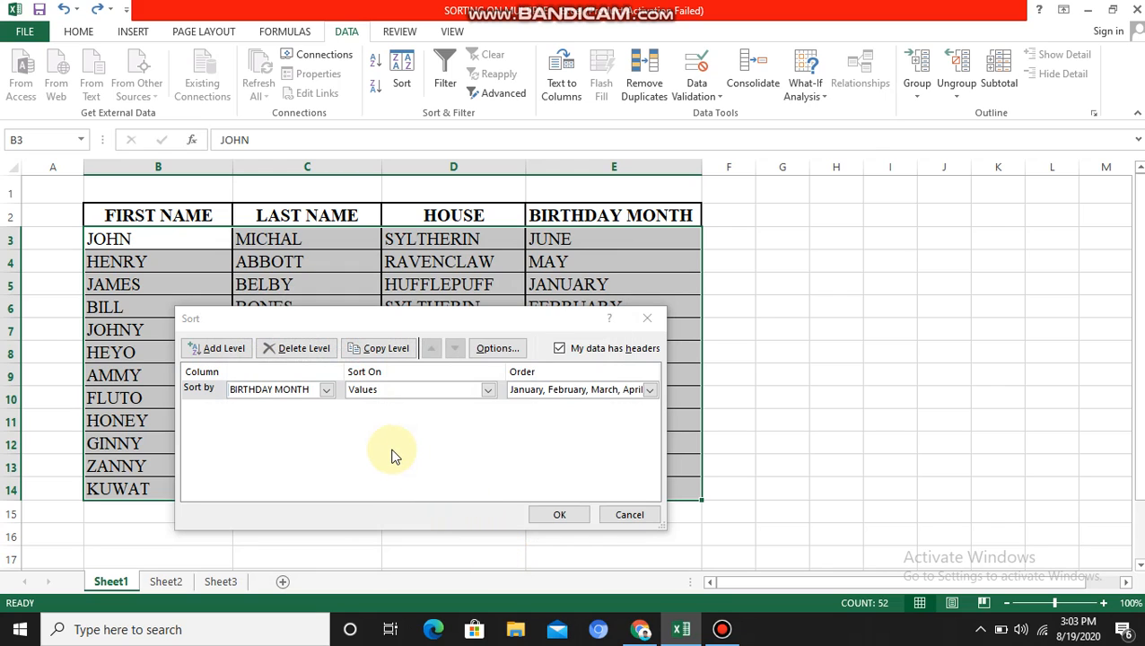
Step: Add sort levels for HOUSE and LAST NAME, both A to Z, and apply the sort
{"action": "left_click", "coordinate": [222, 349]}
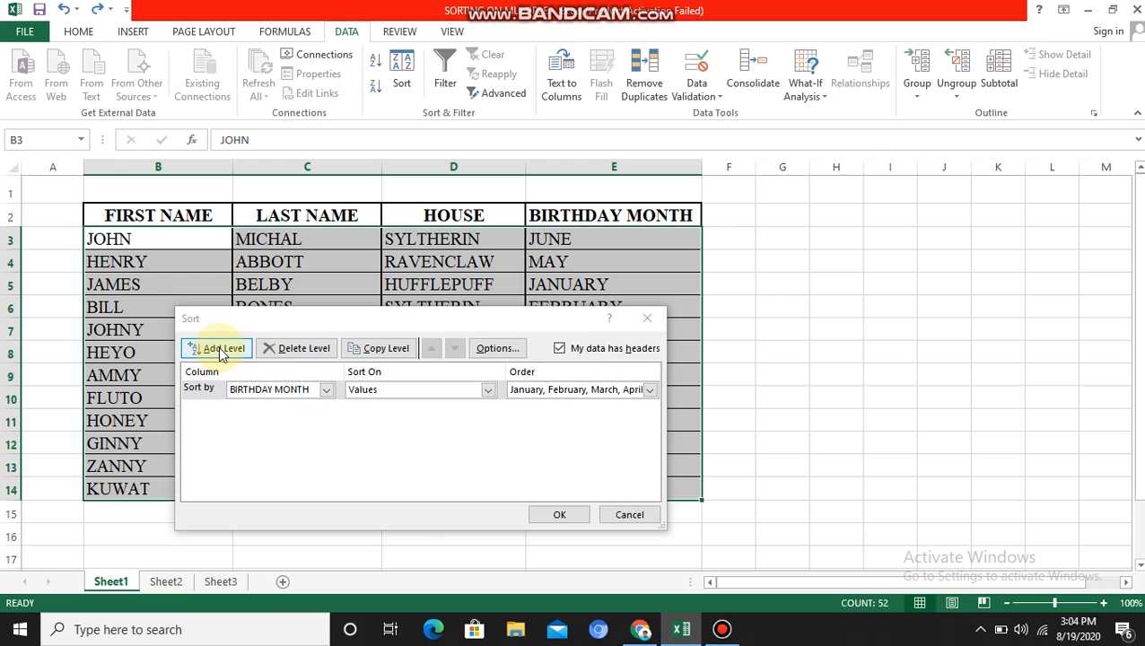
{"action": "left_click", "coordinate": [221, 350]}
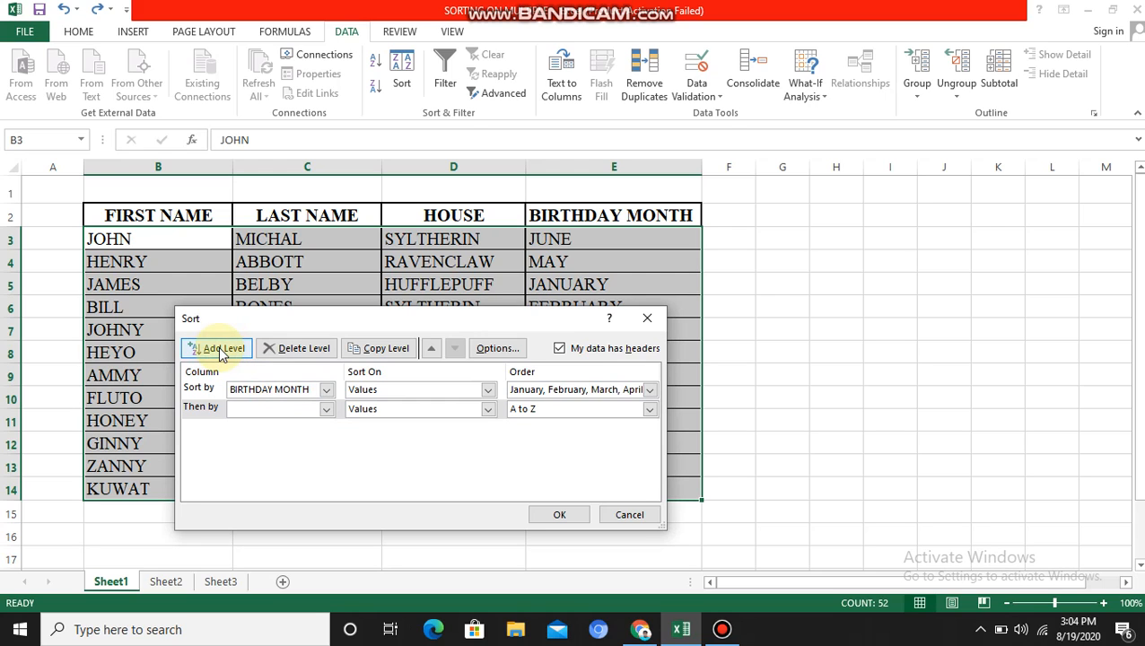
{"action": "left_click", "coordinate": [325, 411]}
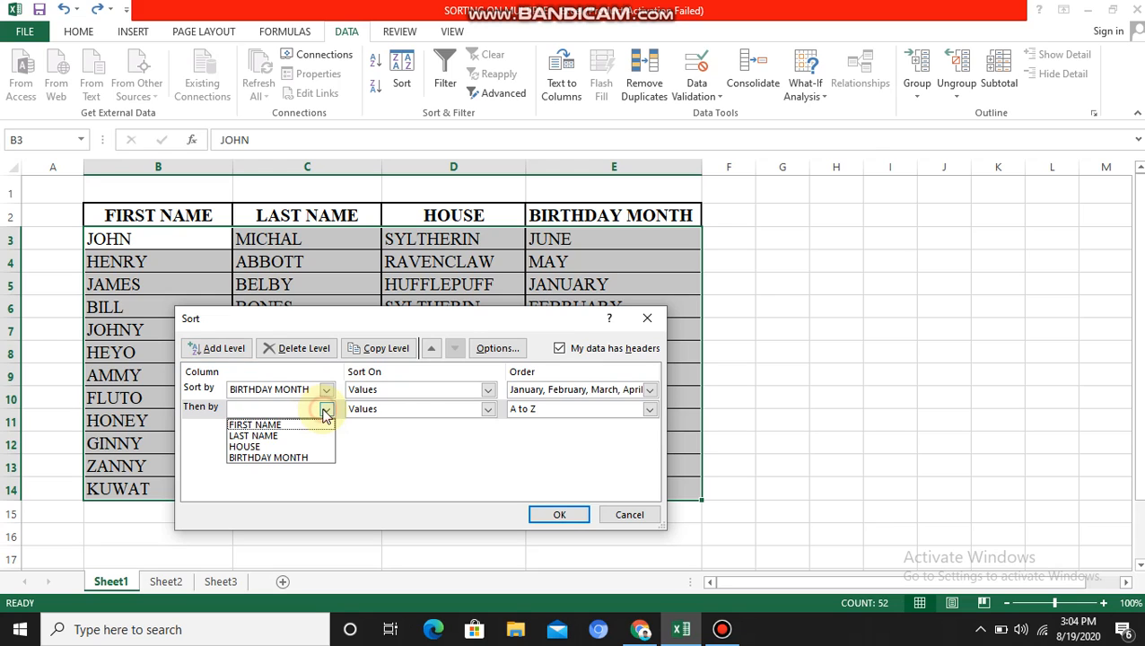
{"action": "left_click", "coordinate": [278, 446]}
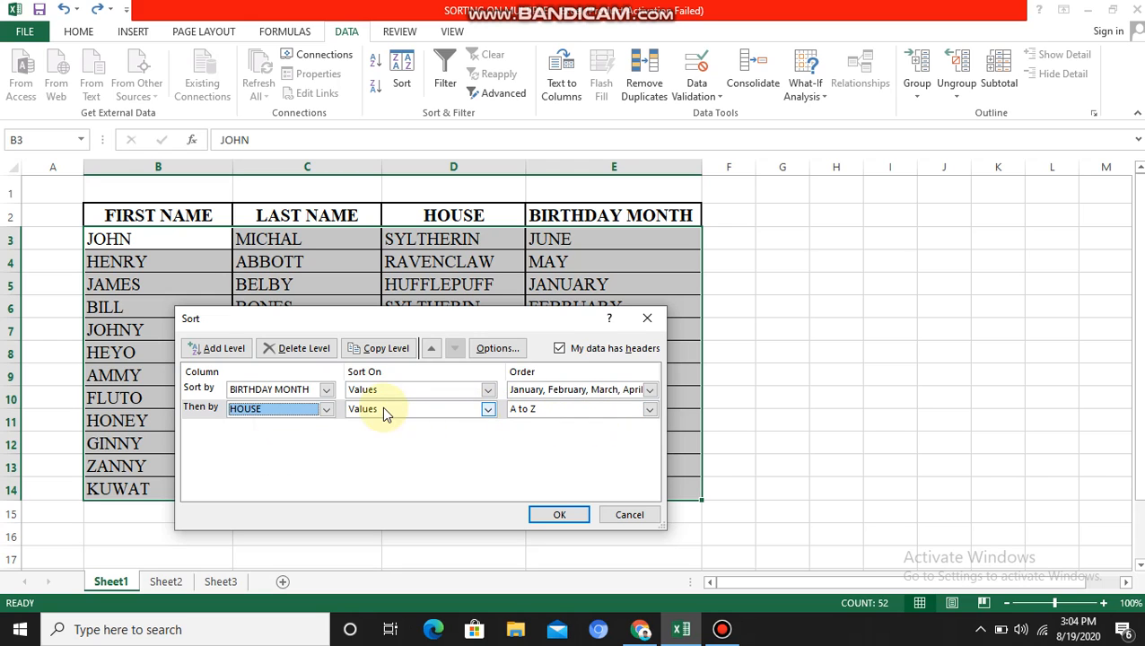
{"action": "left_click", "coordinate": [228, 349]}
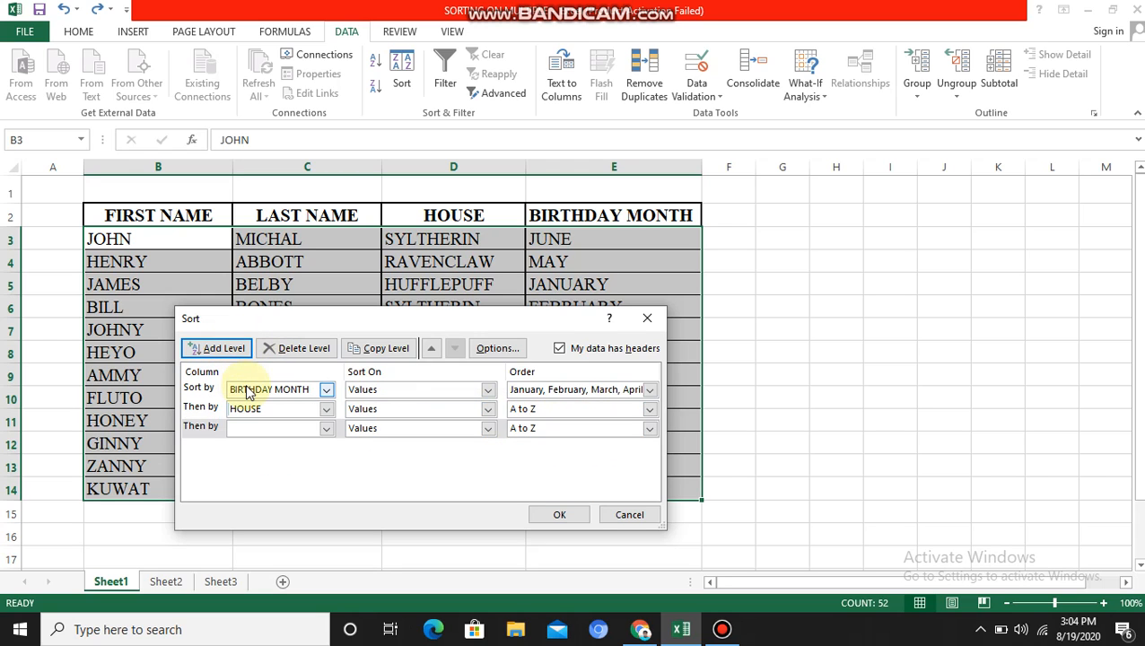
{"action": "left_click", "coordinate": [325, 429]}
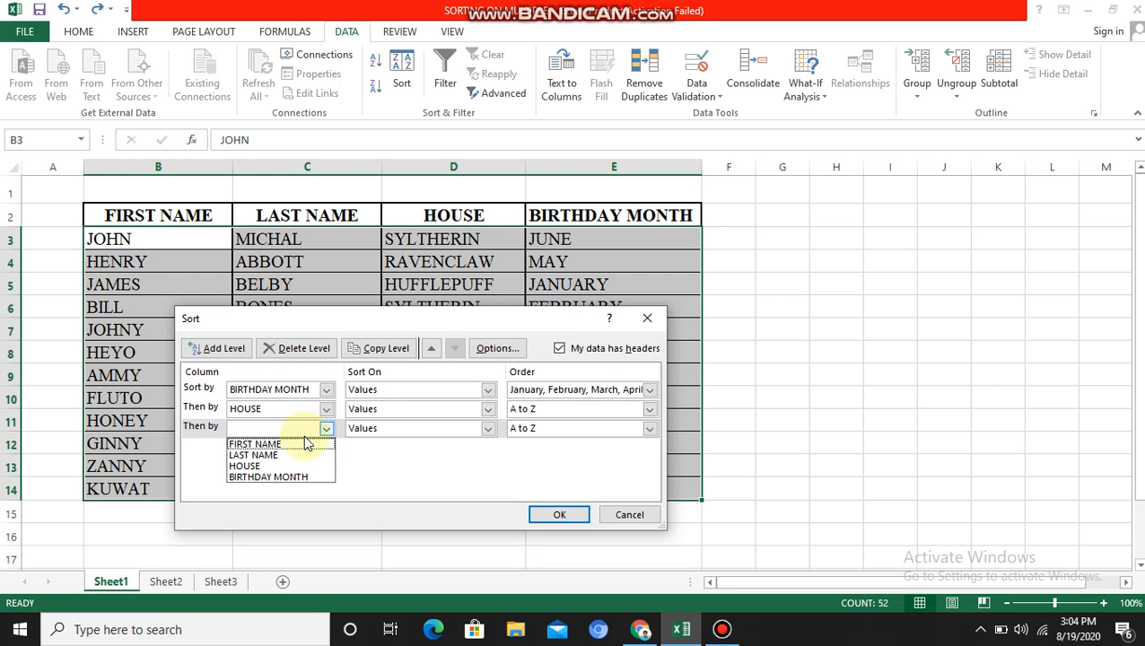
{"action": "left_click", "coordinate": [267, 456]}
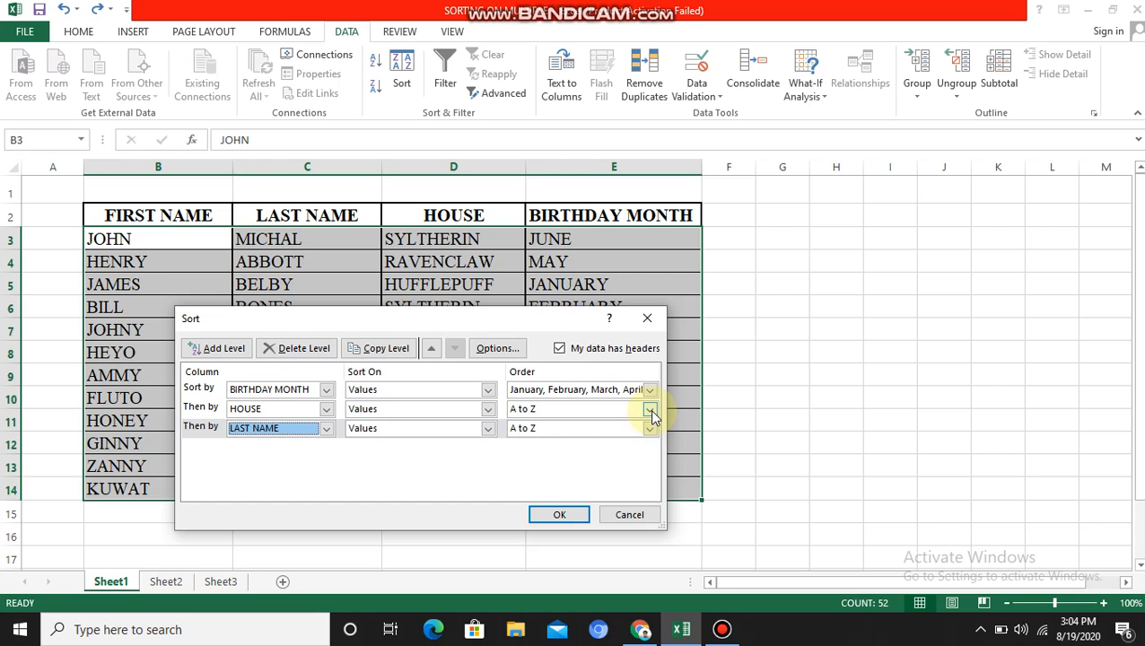
{"action": "left_click", "coordinate": [557, 515]}
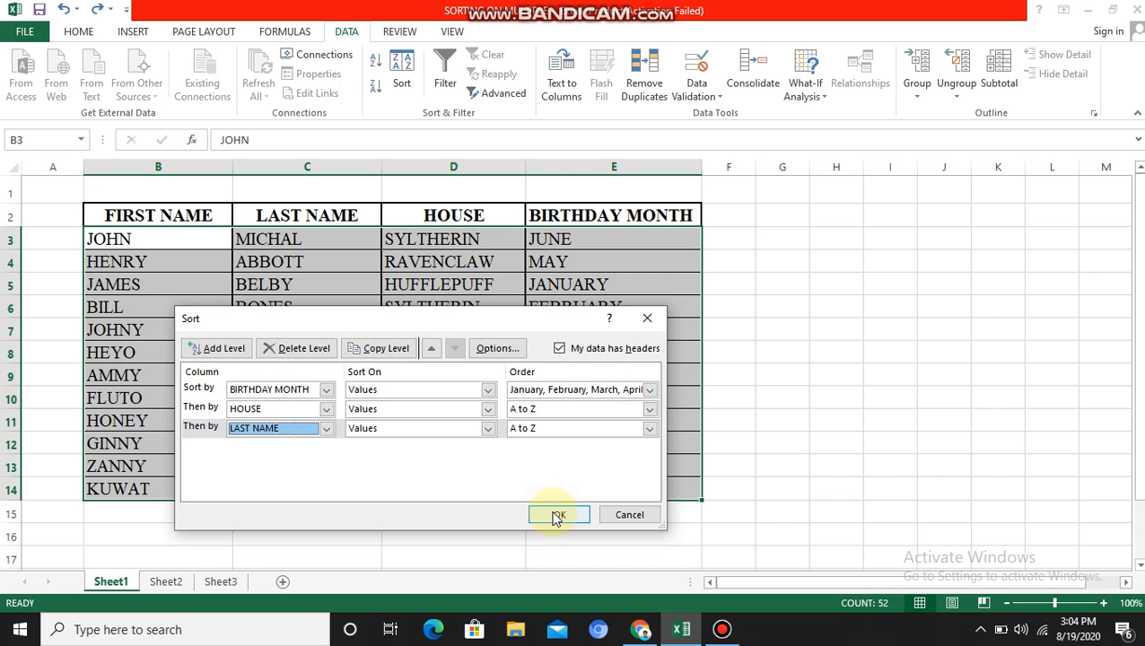
{"action": "left_click", "coordinate": [557, 517]}
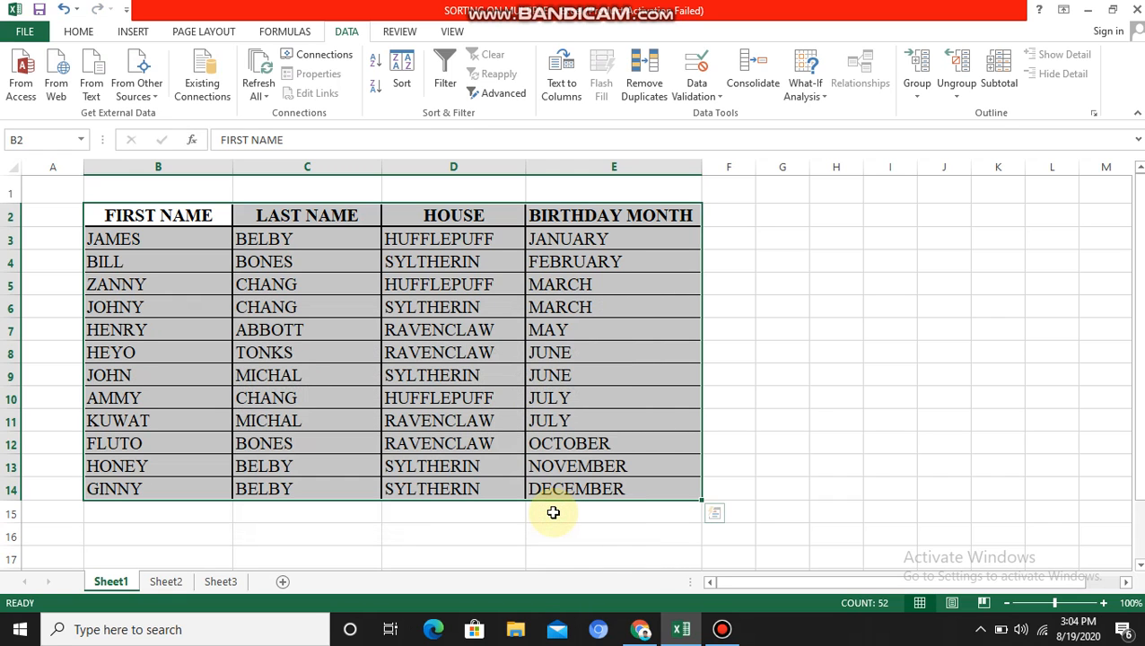
Step: Undo the recent sort to restore the original row order
{"action": "left_click", "coordinate": [878, 338]}
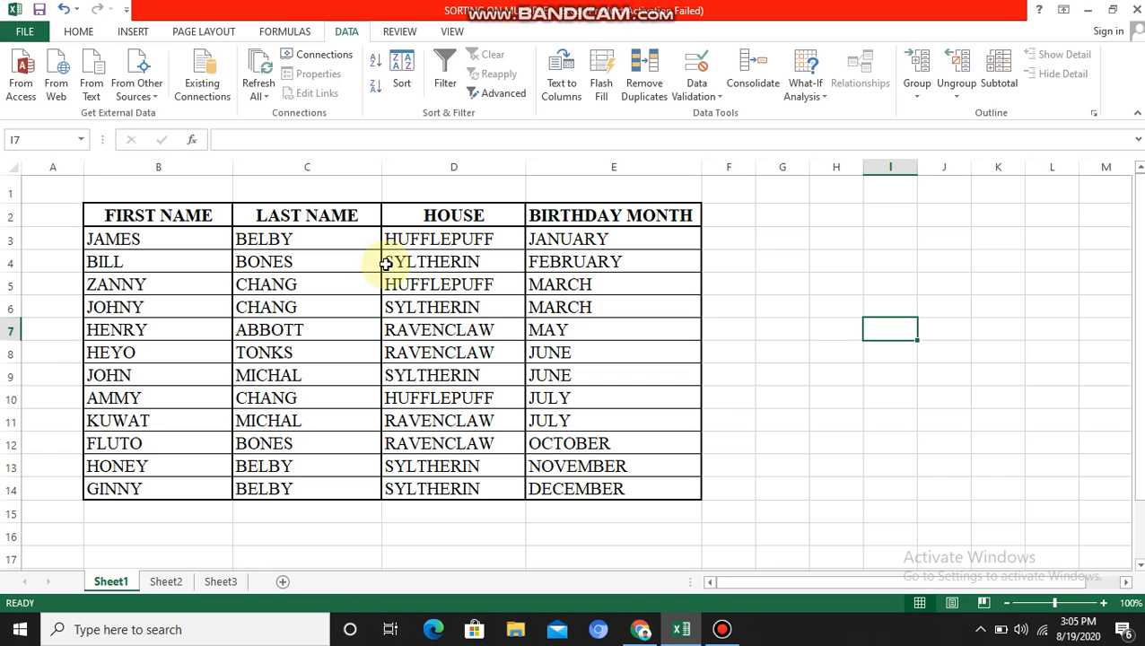
{"action": "key", "text": "ctrl+z"}
{"action": "key", "text": "ctrl+z"}
{"action": "key", "text": "ctrl+z"}
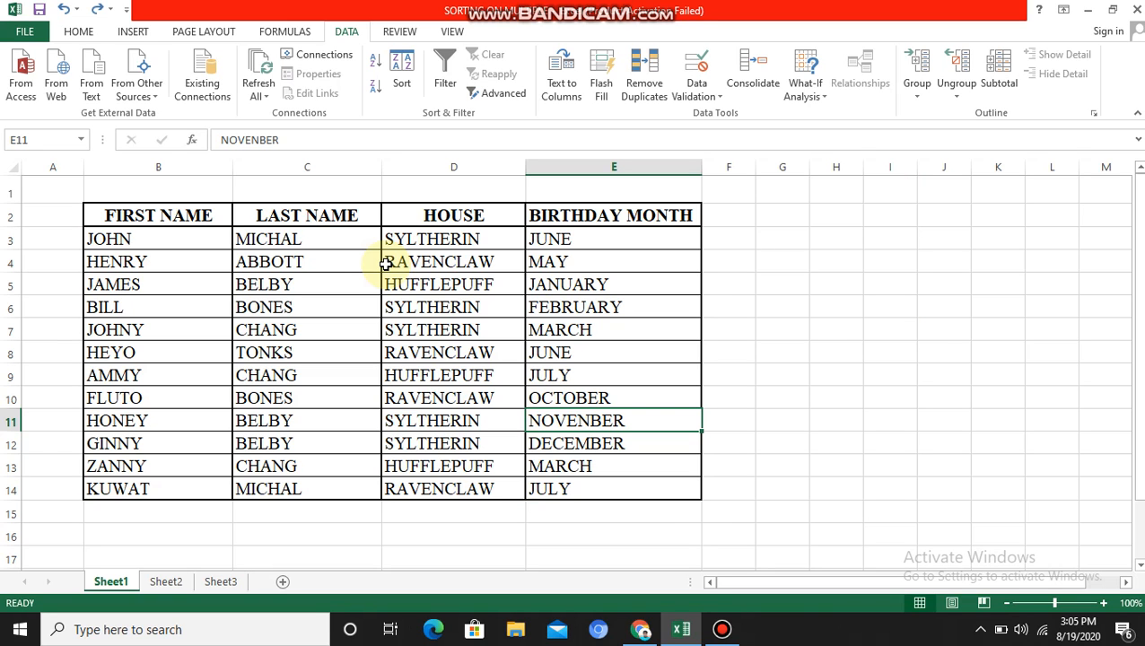
Step: Select the table again and start a sort by FIRST NAME with a custom list order
{"action": "left_click", "coordinate": [869, 310]}
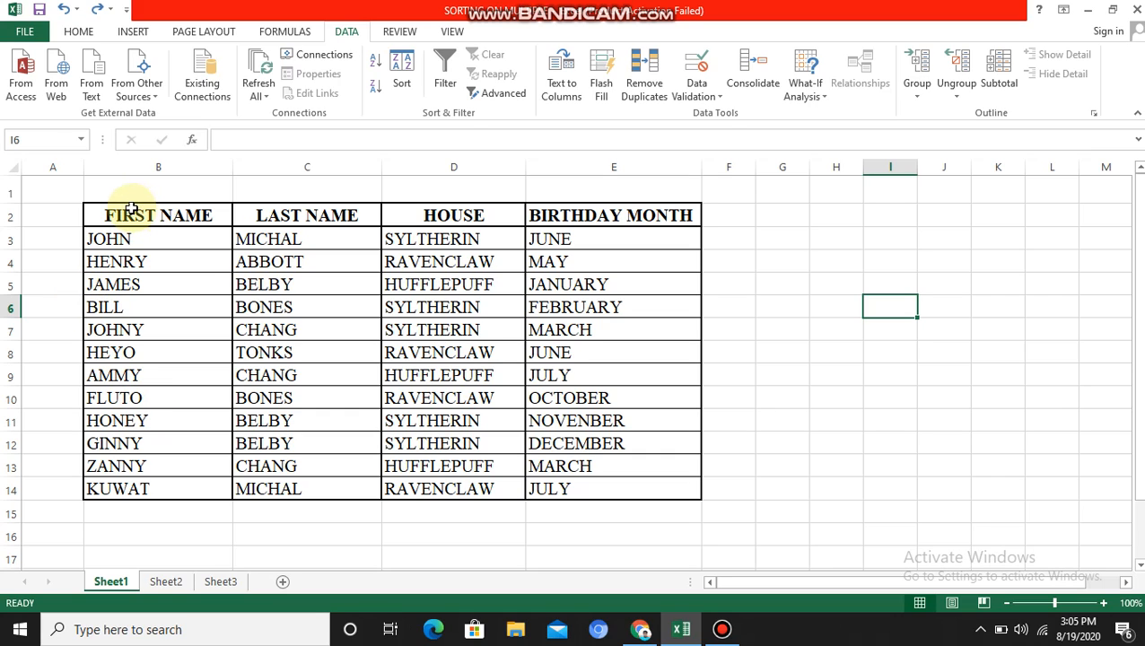
{"action": "left_click_drag", "start_coordinate": [125, 211], "coordinate": [603, 480]}
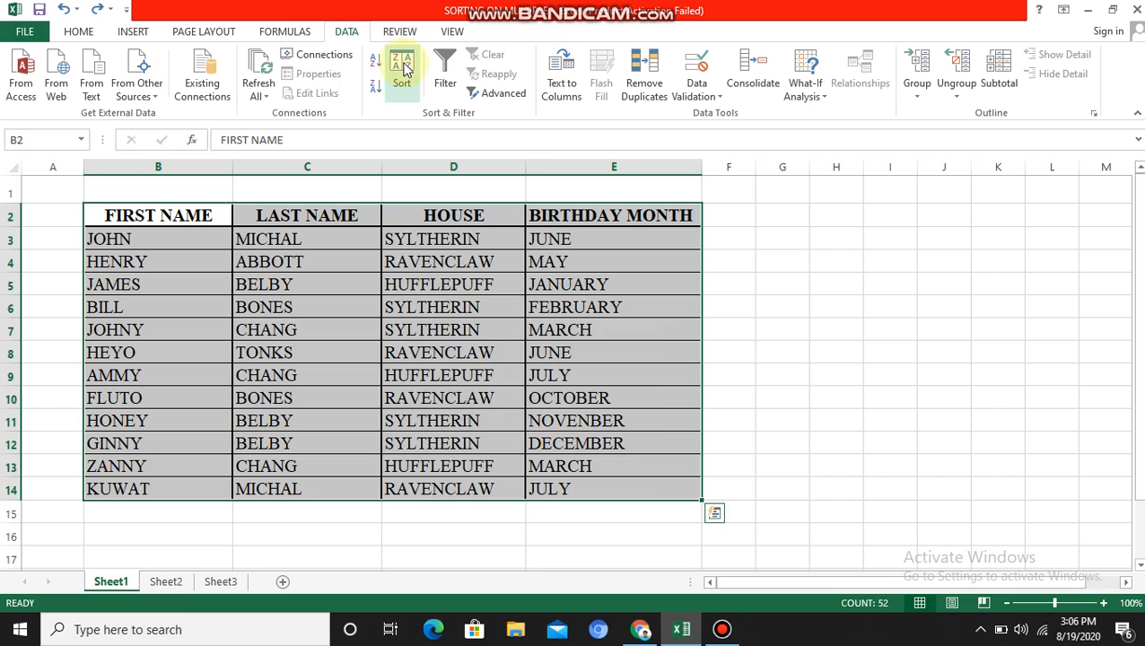
{"action": "left_click", "coordinate": [402, 69]}
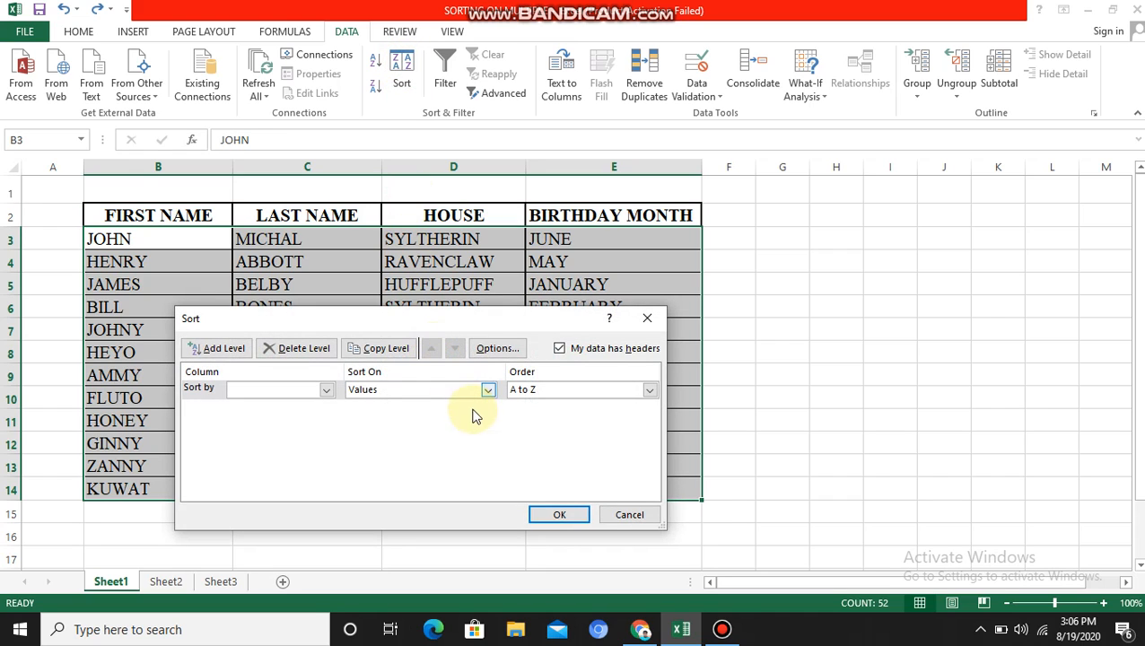
{"action": "left_click", "coordinate": [327, 391]}
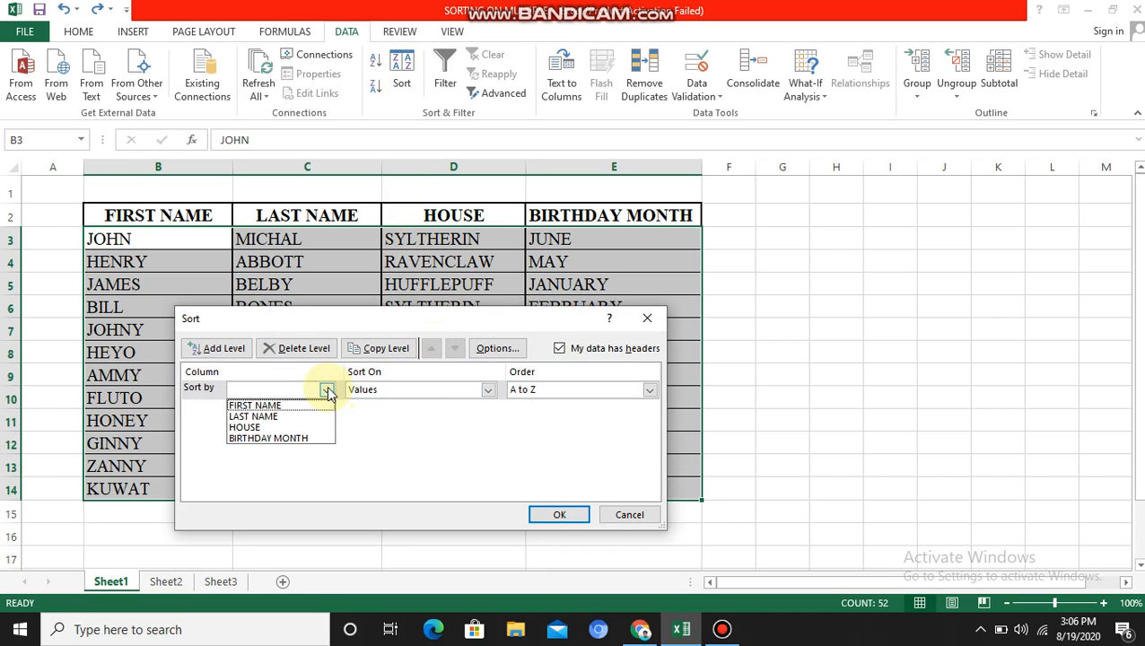
{"action": "left_click", "coordinate": [282, 406]}
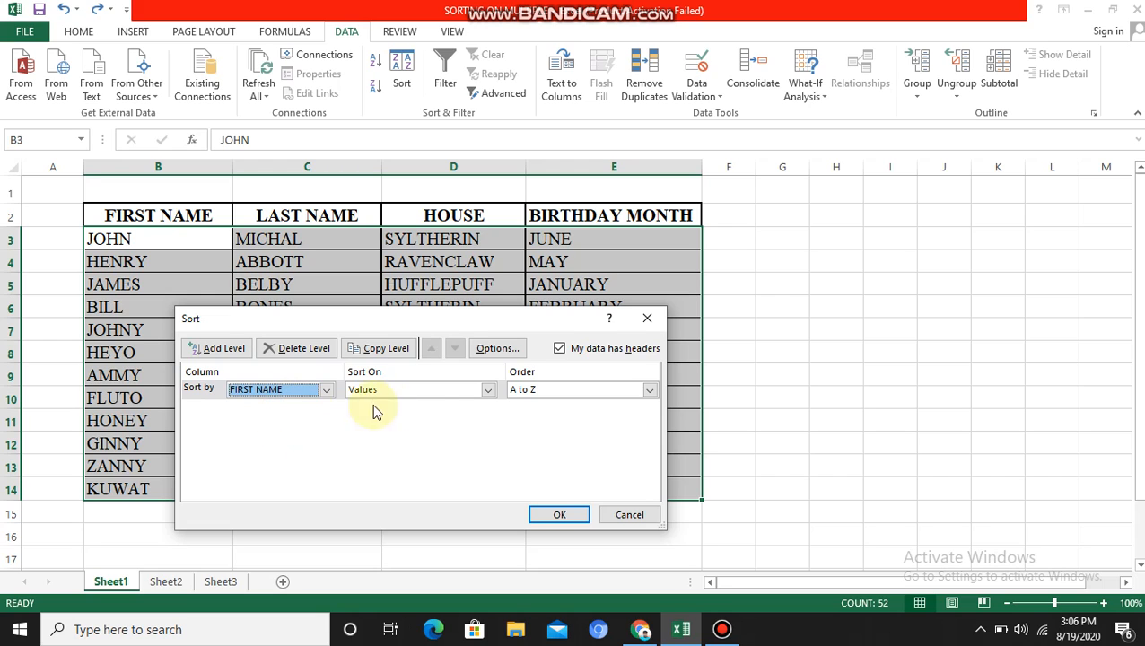
{"action": "left_click", "coordinate": [650, 391]}
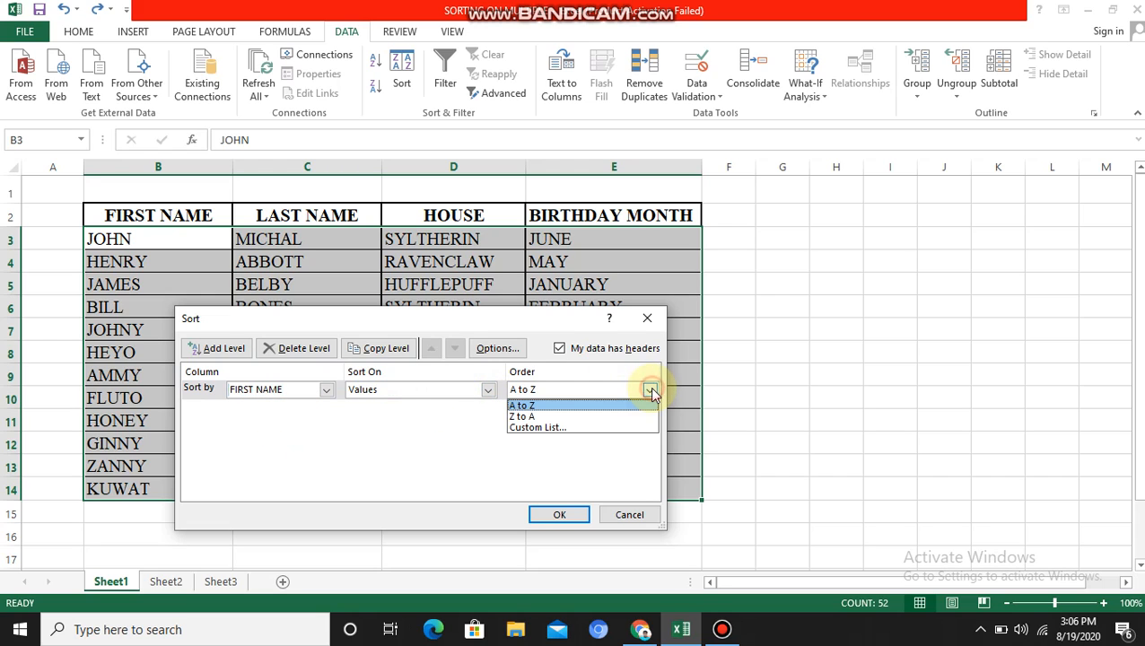
{"action": "left_click", "coordinate": [556, 428]}
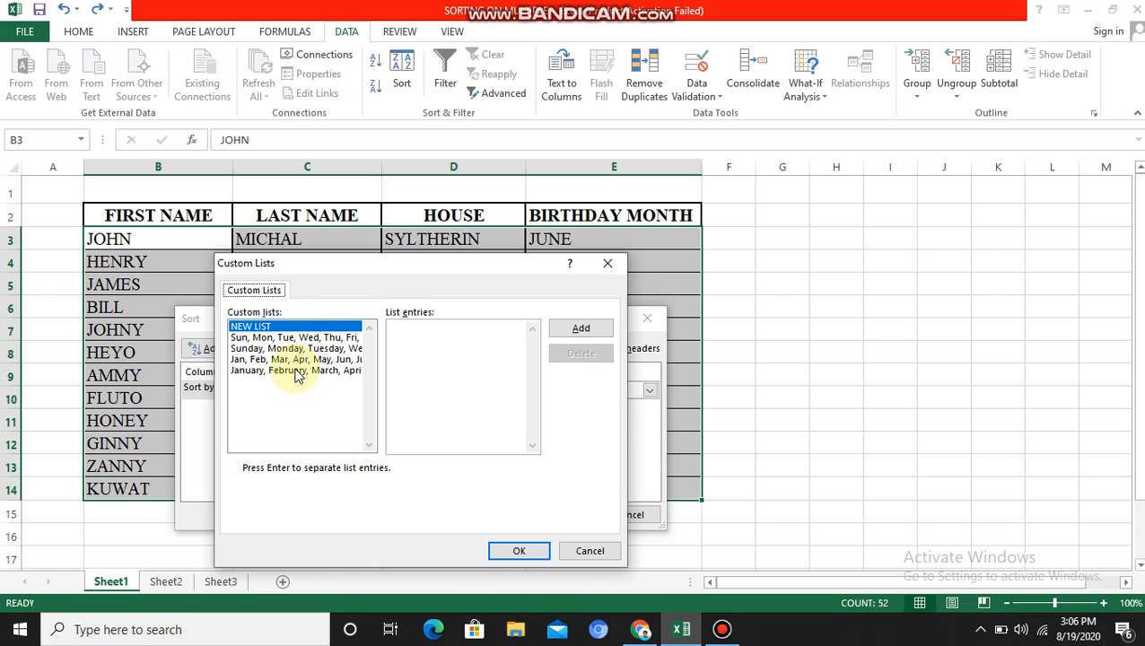
Step: Create the custom list JOHN, AMMY, ZANNY, KUWAT, HEYO, BILL, FLUTO, JAMES, HENRY, GINNY and sort the table by it
{"action": "left_click", "coordinate": [453, 337]}
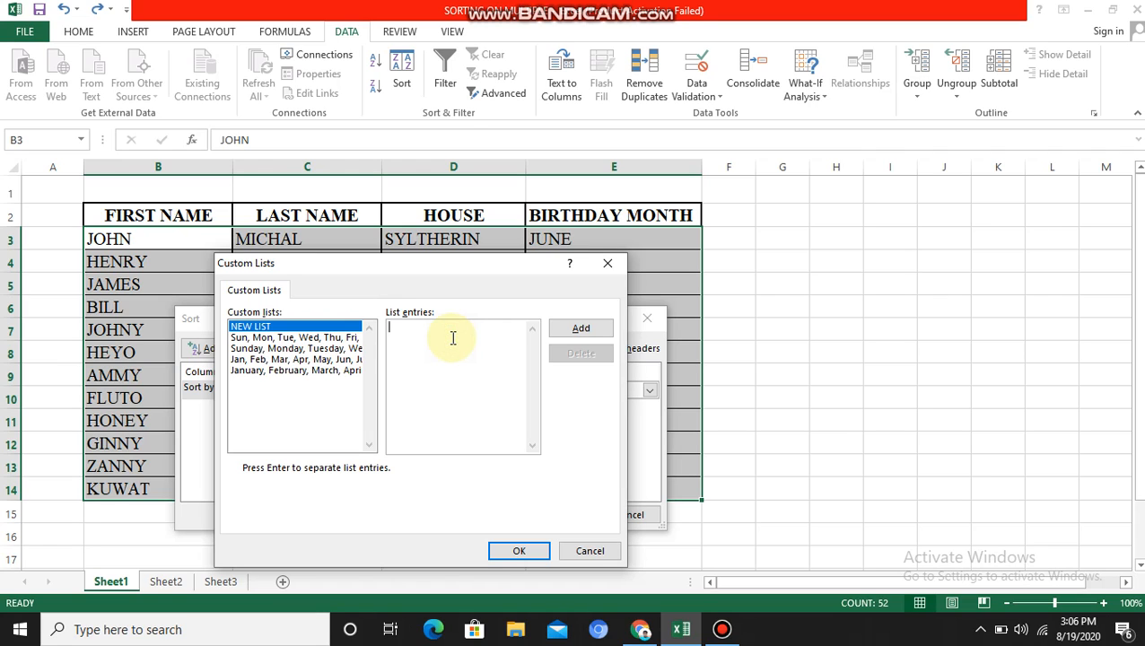
{"action": "type", "text": "JOHN, AMMY, ZANNY, KUWATR"}
{"action": "key", "text": "BackSpace"}
{"action": "type", "text": ", HEYO, BILL,"}
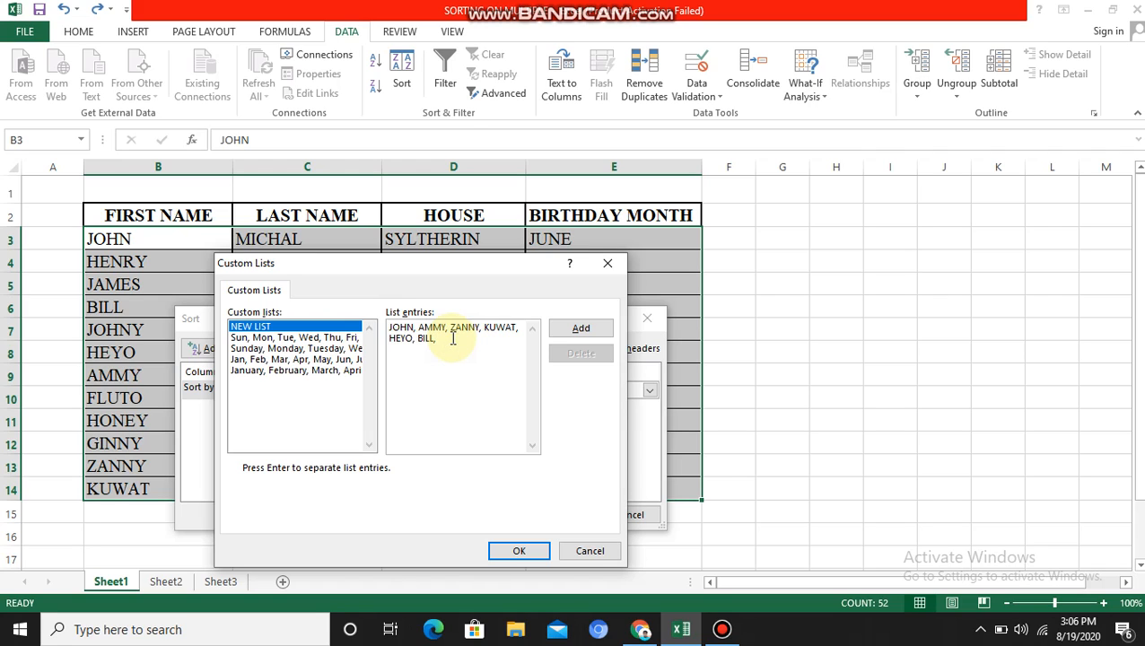
{"action": "type", "text": " FLUTO, JAMES, HENRY, GI"}
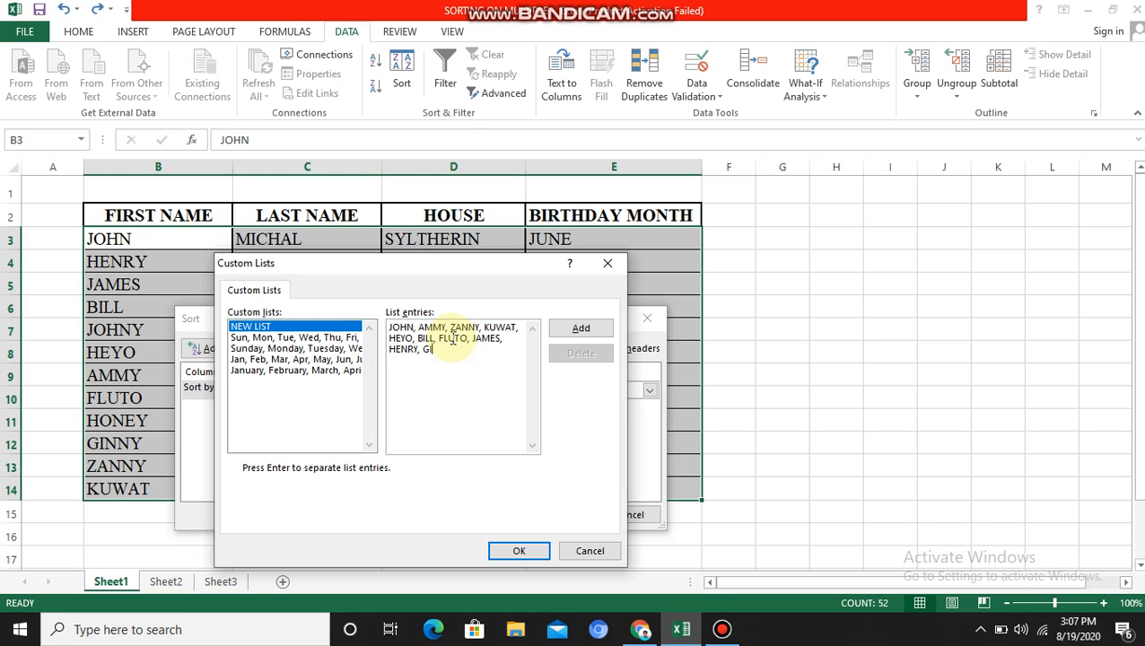
{"action": "type", "text": "NNY"}
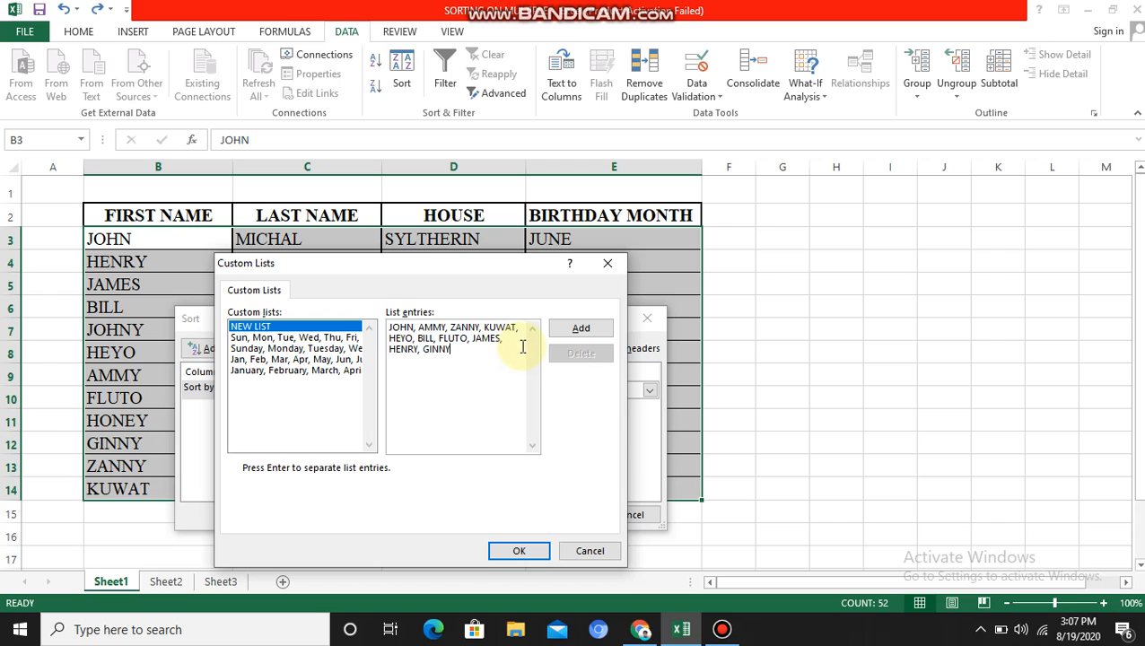
{"action": "left_click", "coordinate": [567, 334]}
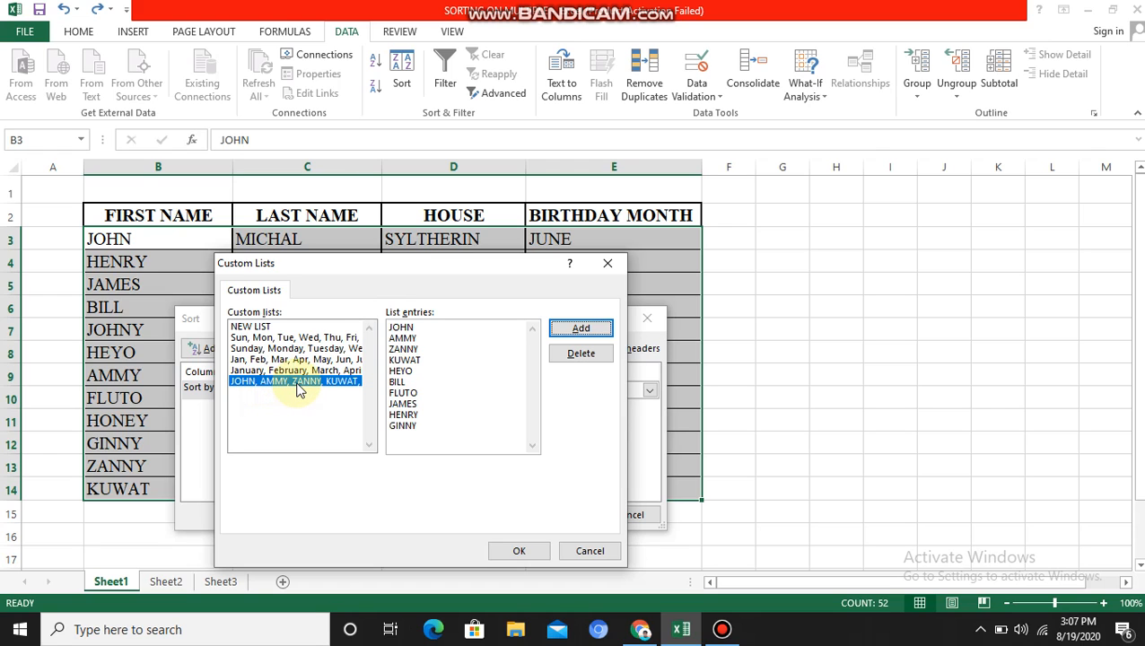
{"action": "left_click", "coordinate": [515, 553]}
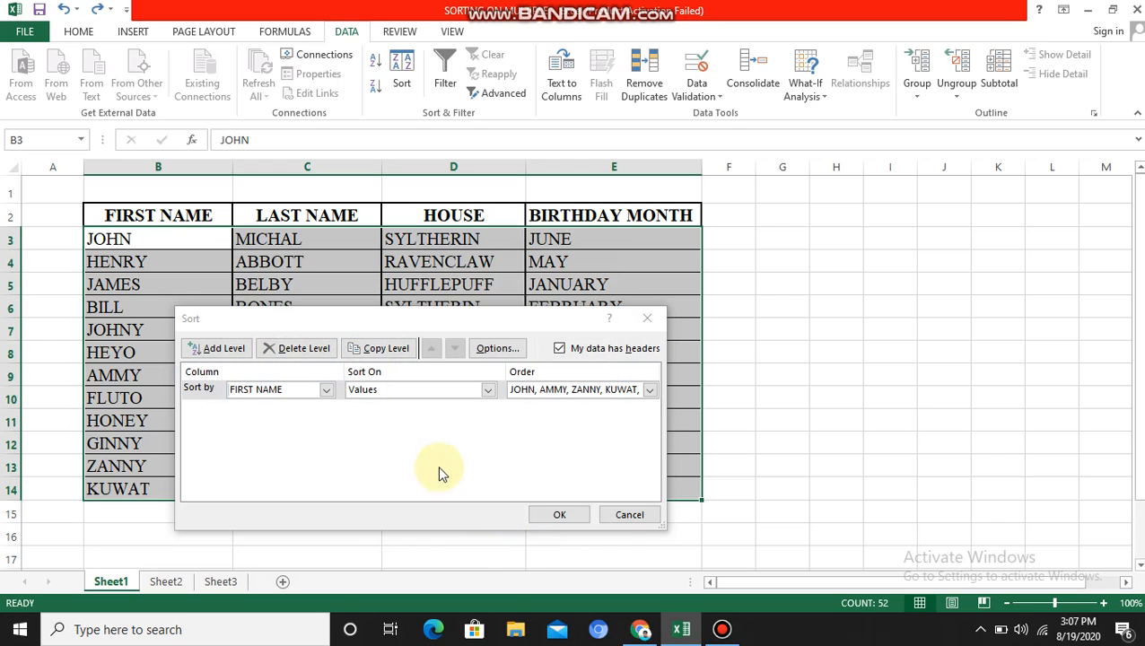
{"action": "left_click", "coordinate": [559, 515]}
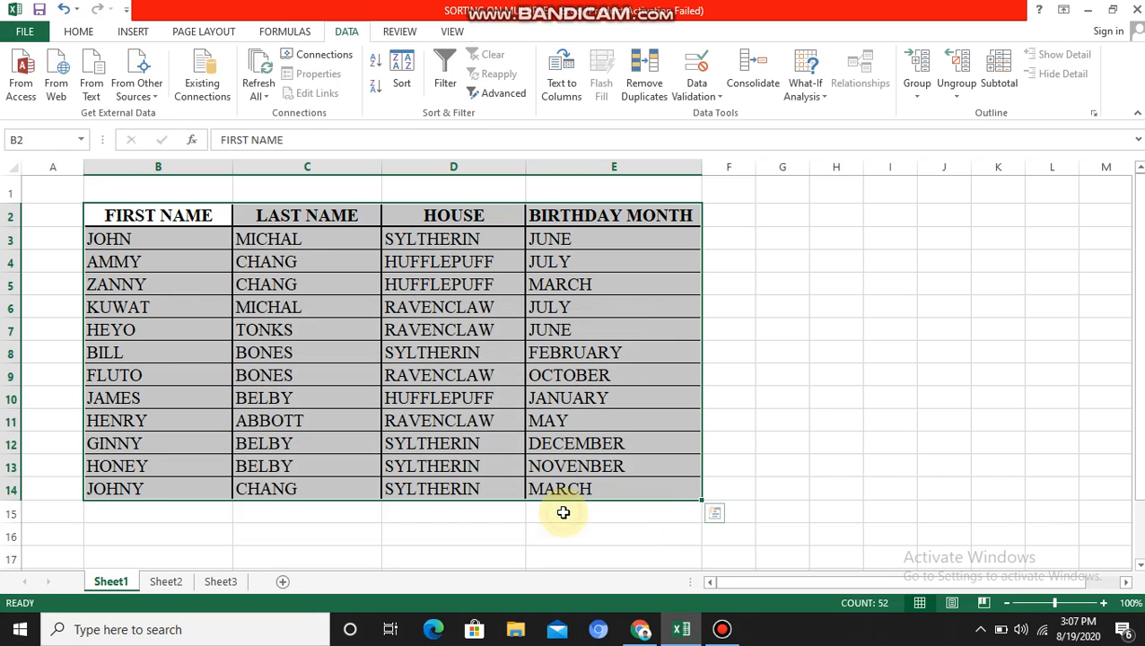
Step: Select the first-name column B3:B14 to review the new order
{"action": "left_click", "coordinate": [147, 307]}
{"action": "left_click_drag", "start_coordinate": [143, 237], "coordinate": [148, 482]}
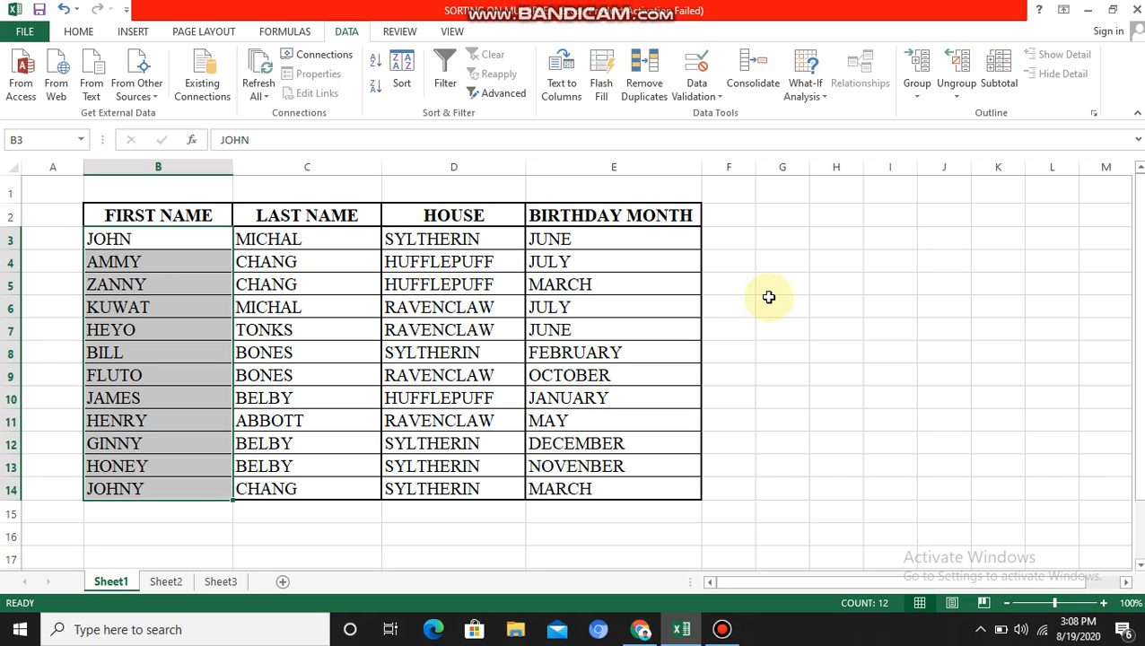
{"action": "left_click", "coordinate": [721, 627]}
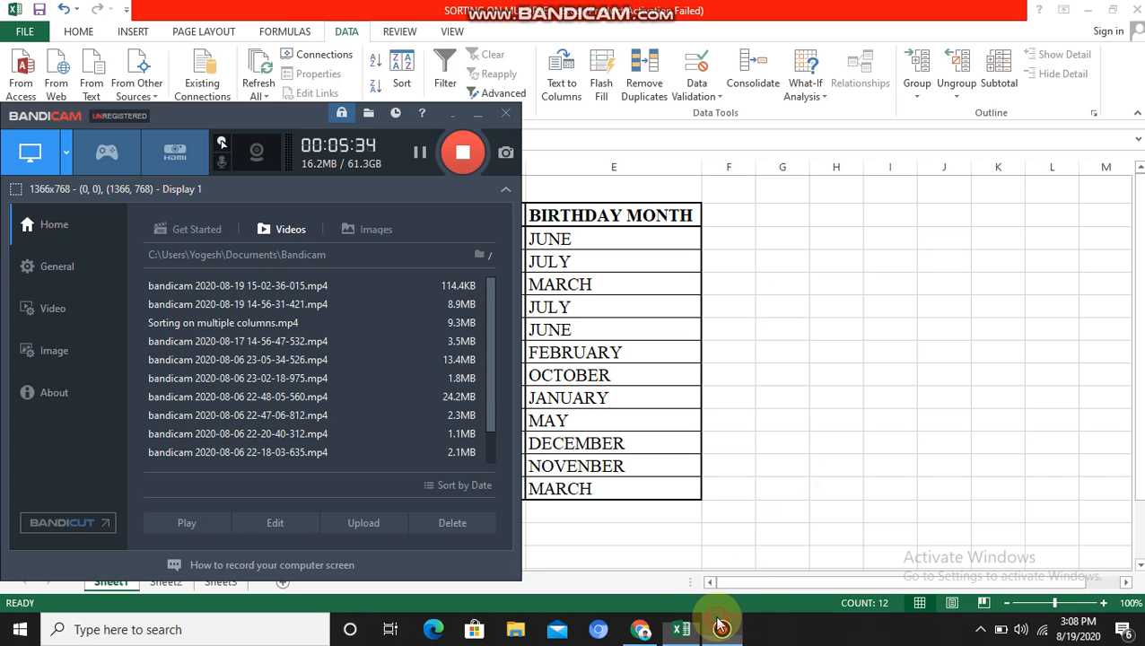